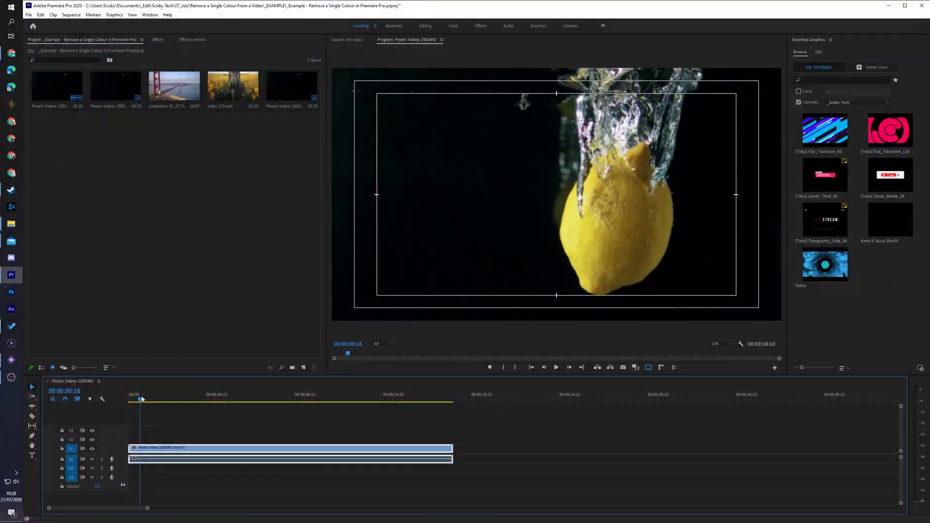
- Scrub the playhead to about 00:00:08:18, a frame showing lemons and a green lime
mouse_move(141, 399)
left_mouse_down()
mouse_move(130, 400)
mouse_move(283, 392)
left_mouse_up()
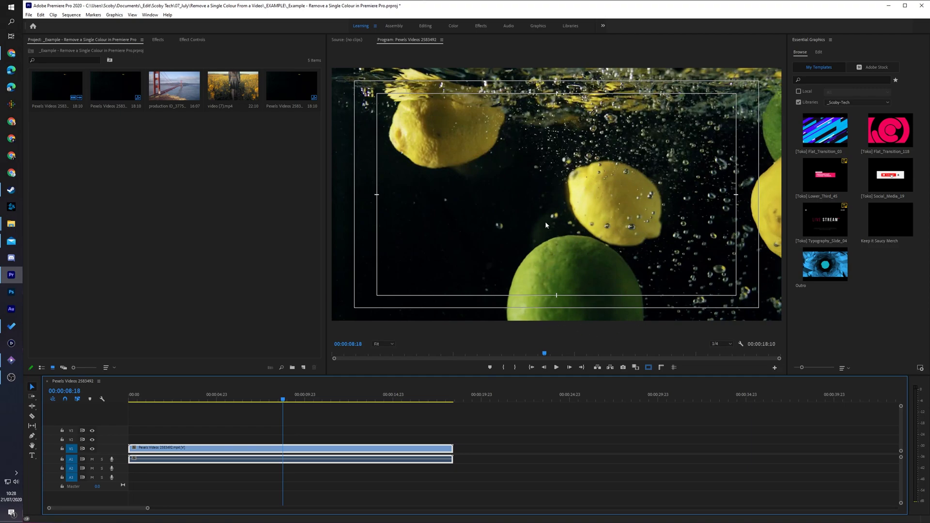
- Search Effects for 'color' and drag Lumetri Color from Color Correction onto the V1 clip
left_click(55, 42)
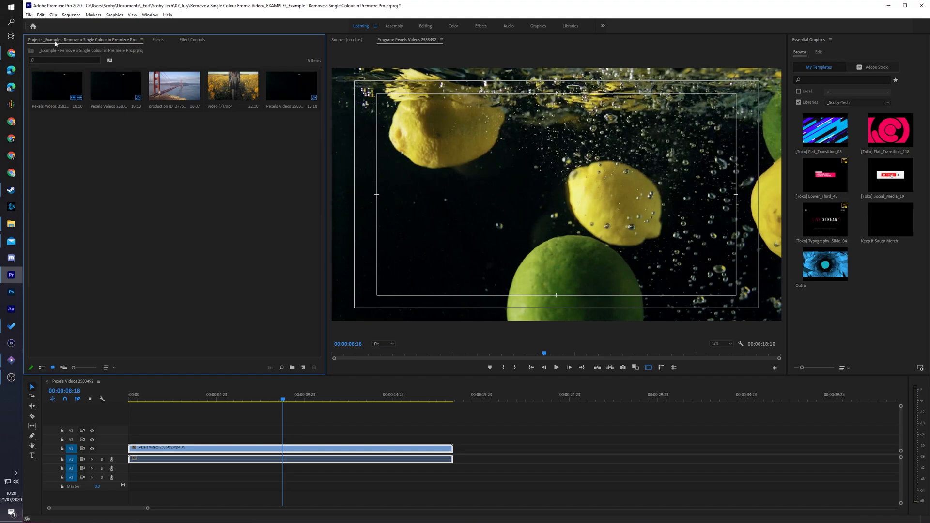
left_click(158, 41)
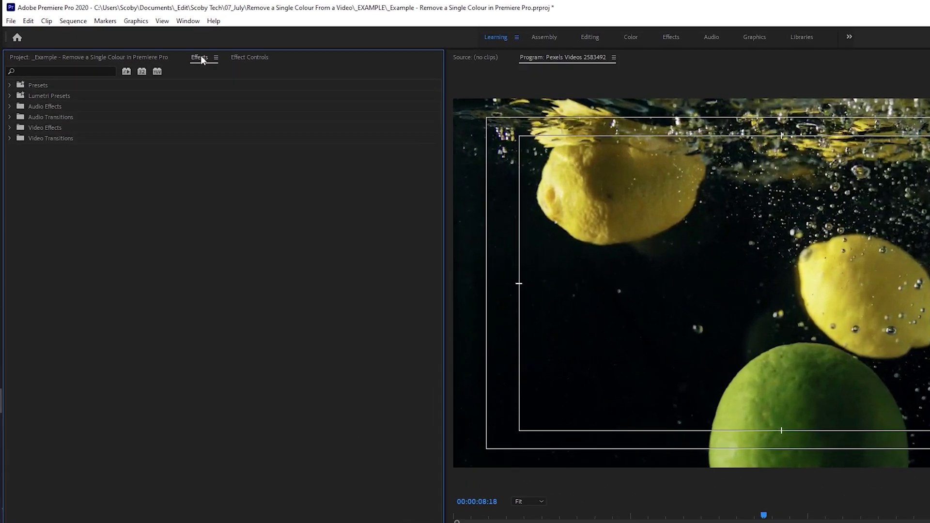
left_click(192, 22)
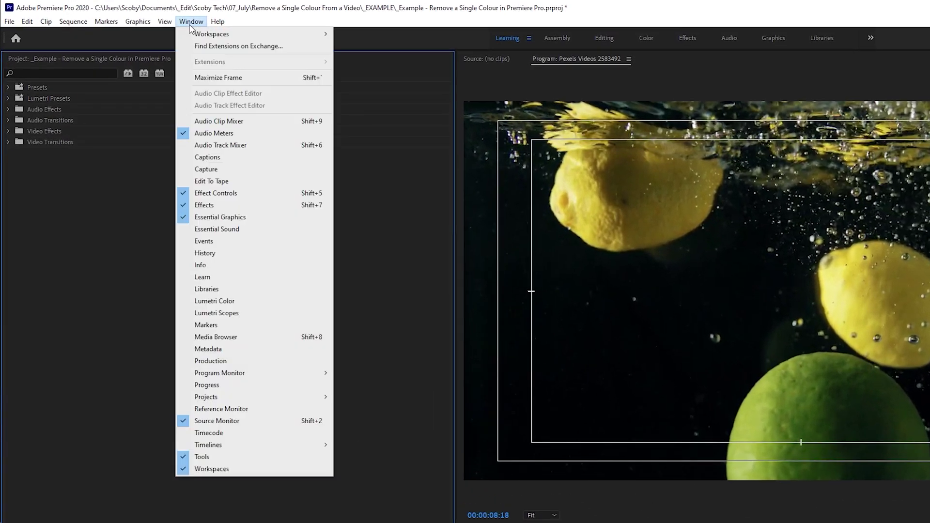
left_click(208, 204)
left_click(84, 73)
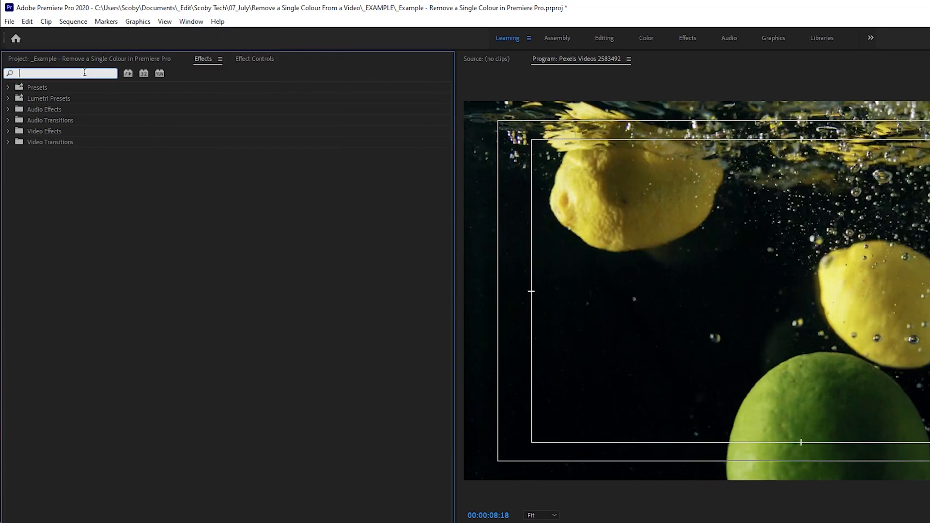
type("color")
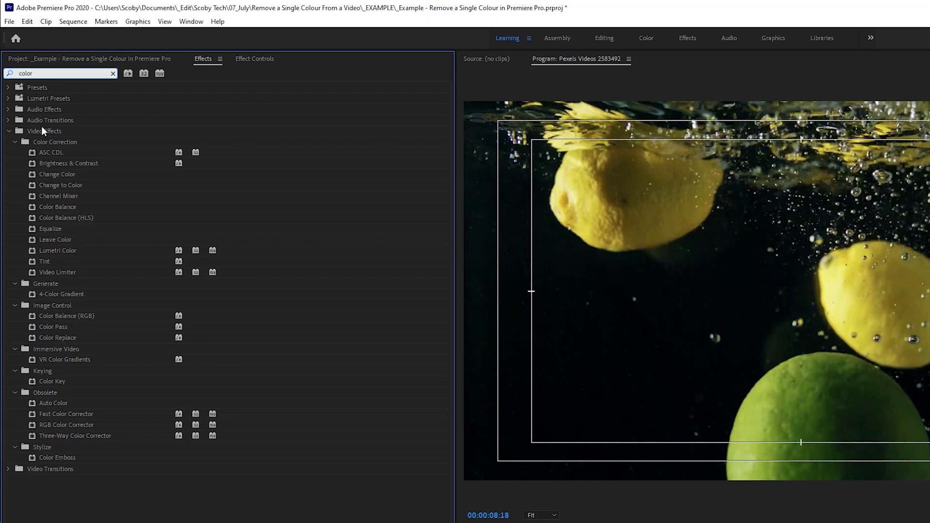
left_click(41, 126)
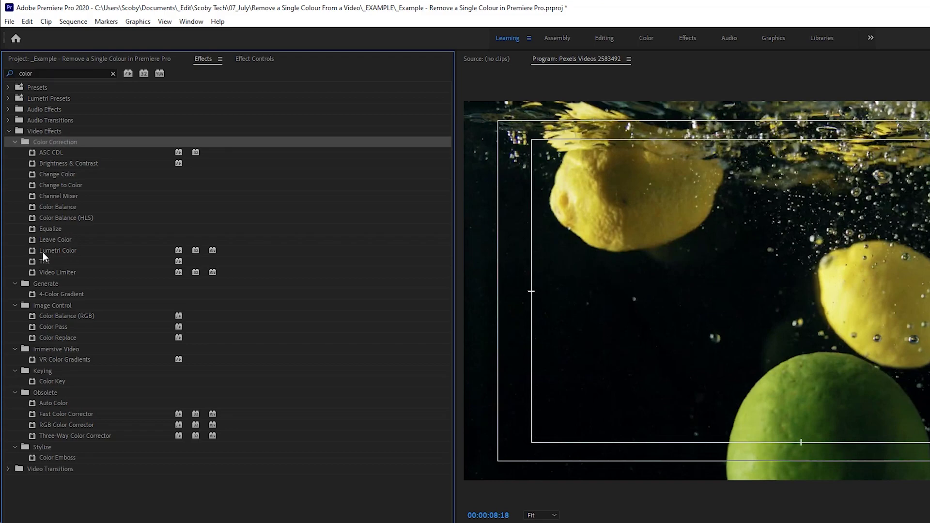
left_click(57, 252)
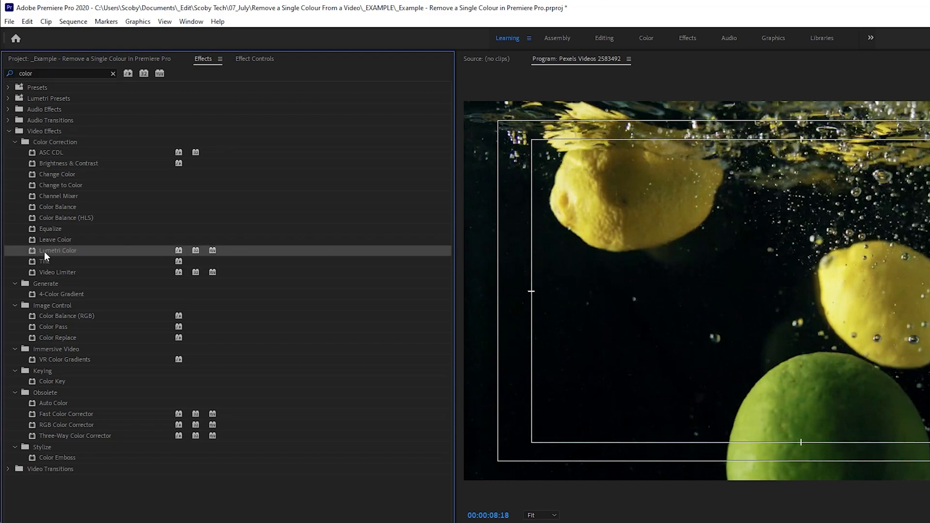
mouse_move(44, 252)
left_mouse_down()
mouse_move(272, 412)
mouse_move(254, 413)
left_mouse_up()
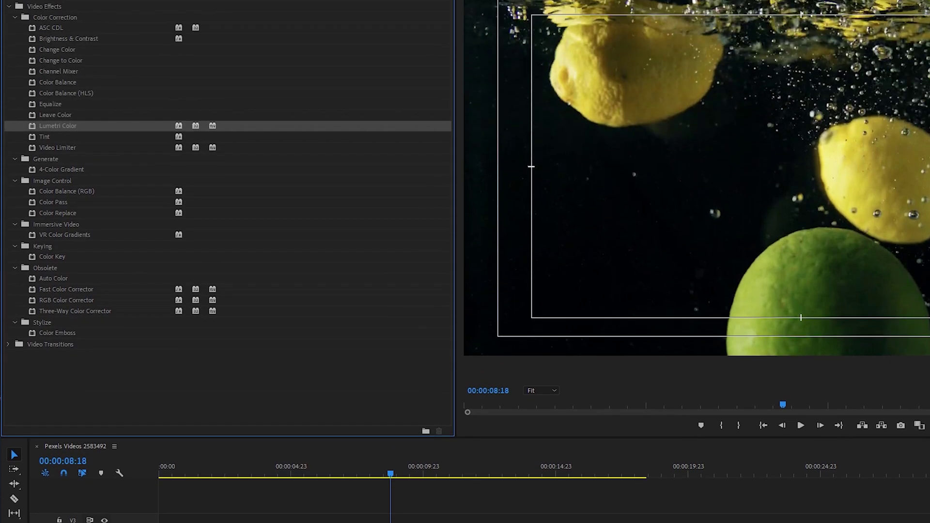
- In Effect Controls, expand Lumetri Color's Curves to reveal the Hue vs Sat graph
left_click(250, 58)
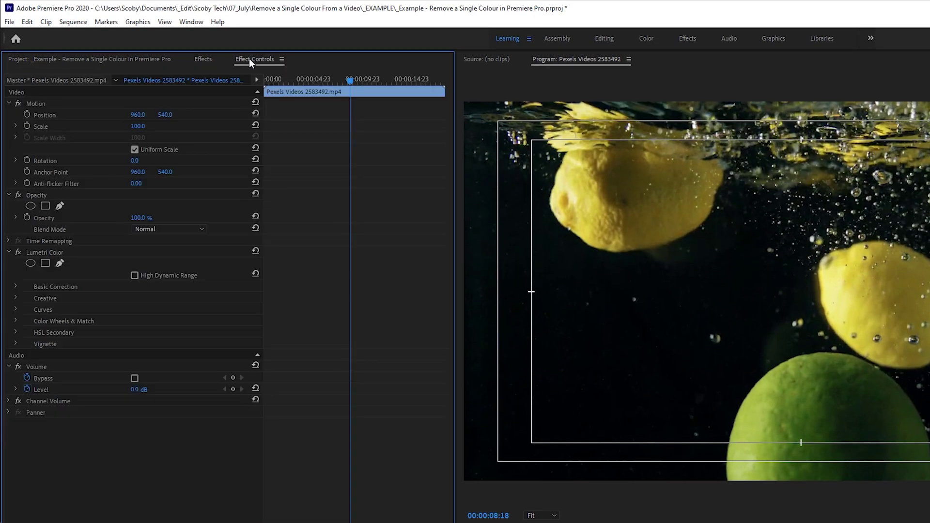
left_click(187, 23)
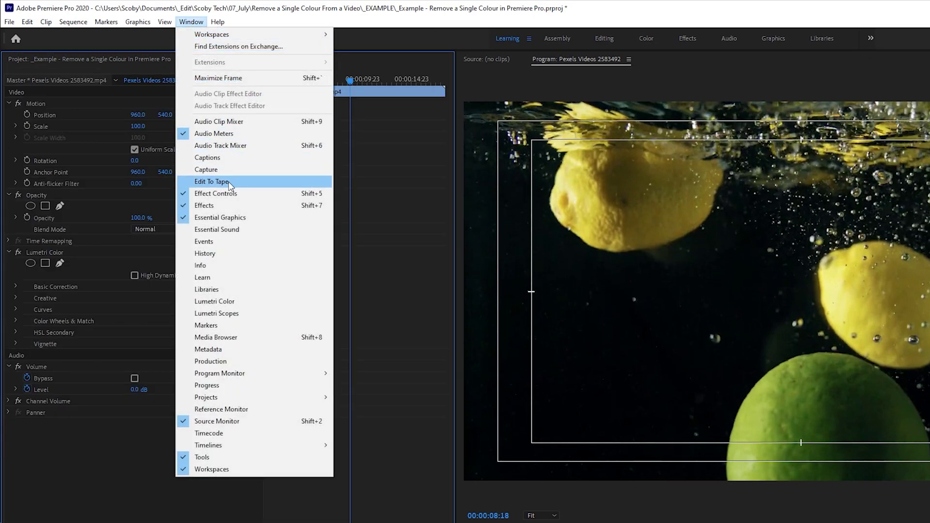
left_click(222, 211)
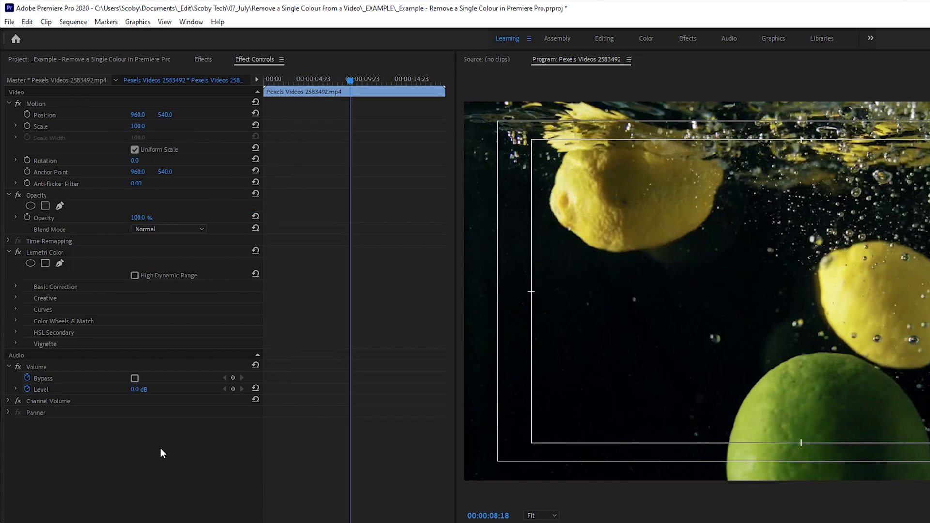
left_click(43, 252)
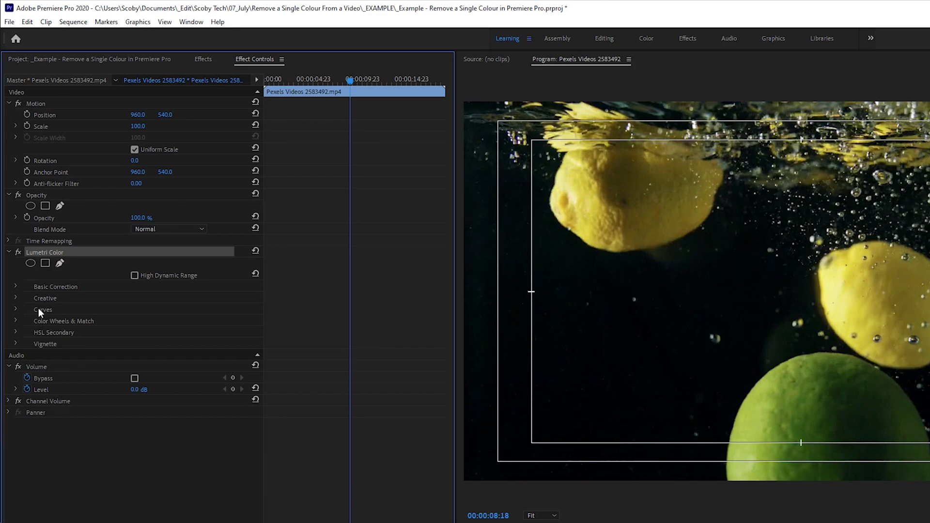
left_click(16, 310)
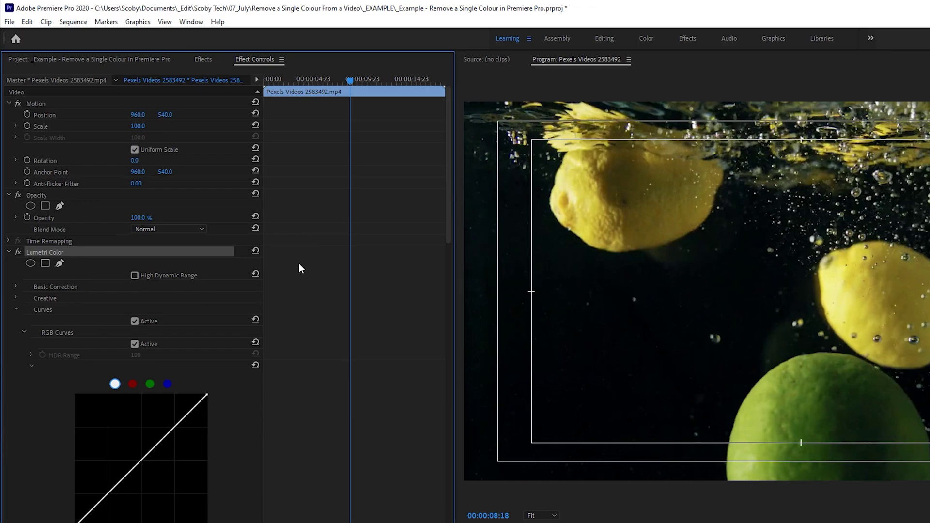
scroll(299, 269, "down", 5)
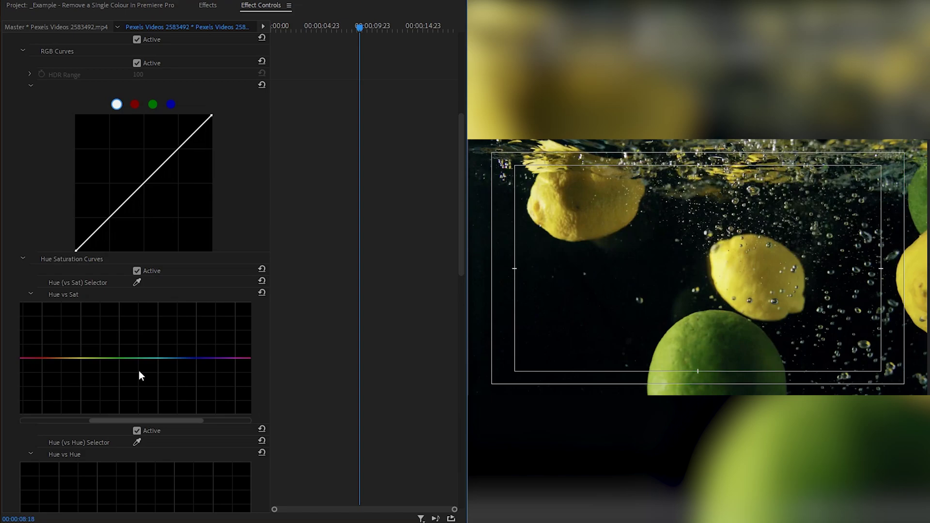
mouse_move(172, 420)
left_mouse_down()
mouse_move(262, 420)
mouse_move(75, 412)
mouse_move(156, 417)
left_mouse_up()
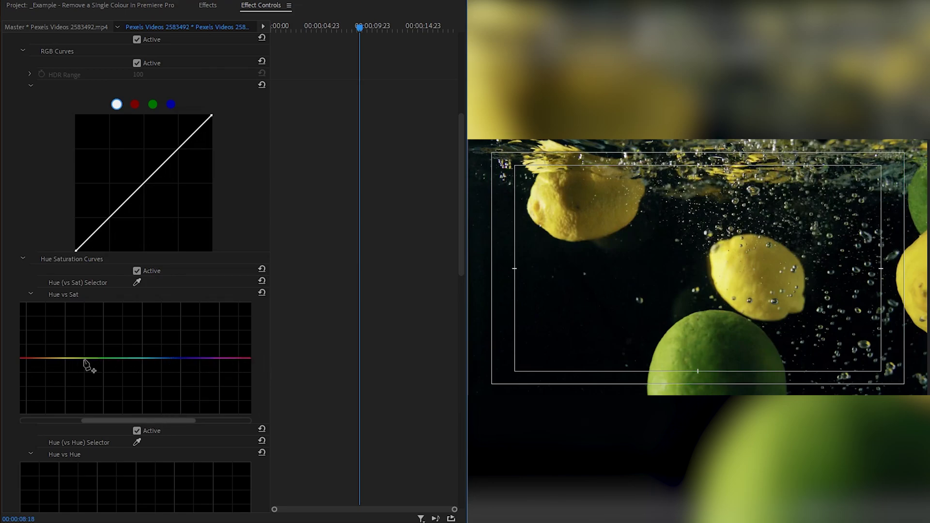
- Add points around green on the Hue vs Sat curve and drag them down as a test
left_click(84, 359)
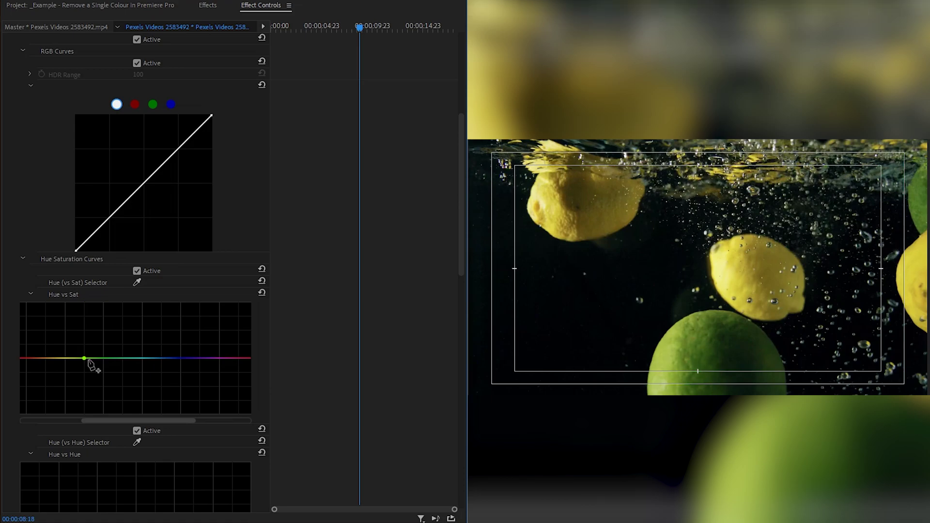
mouse_move(88, 364)
left_mouse_down()
mouse_move(84, 385)
mouse_move(90, 320)
left_mouse_up()
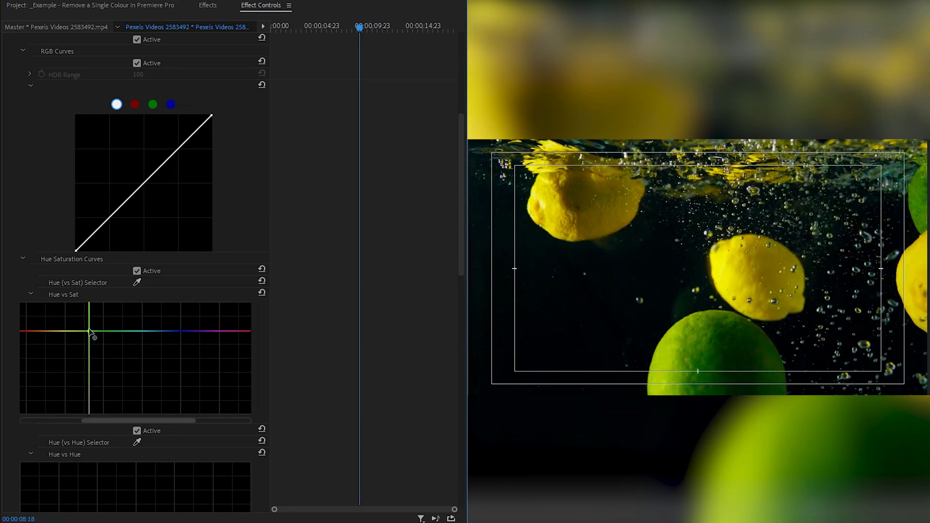
left_click_drag(90, 320, 104, 361)
left_click(125, 360)
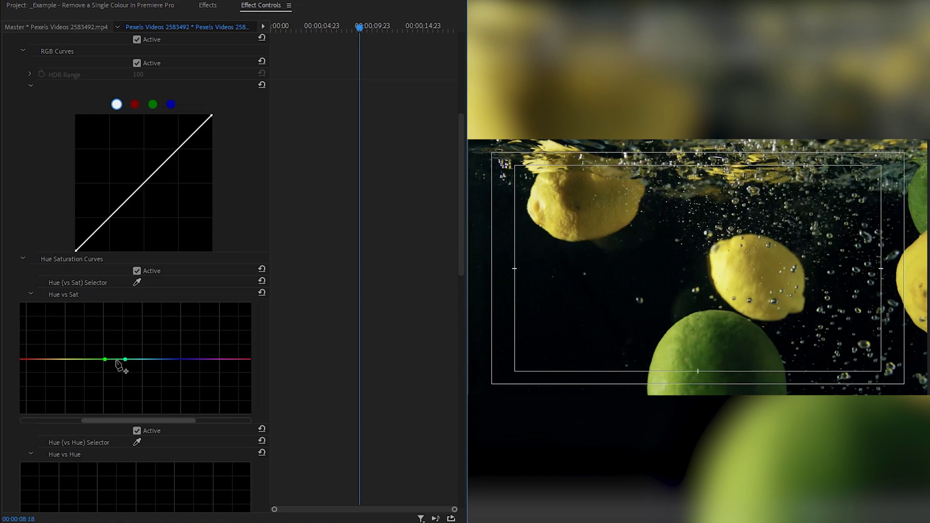
left_click(86, 360)
mouse_move(104, 360)
left_mouse_down()
mouse_move(97, 408)
mouse_move(107, 336)
mouse_move(99, 281)
mouse_move(105, 414)
mouse_move(106, 383)
left_mouse_up()
left_click(118, 377)
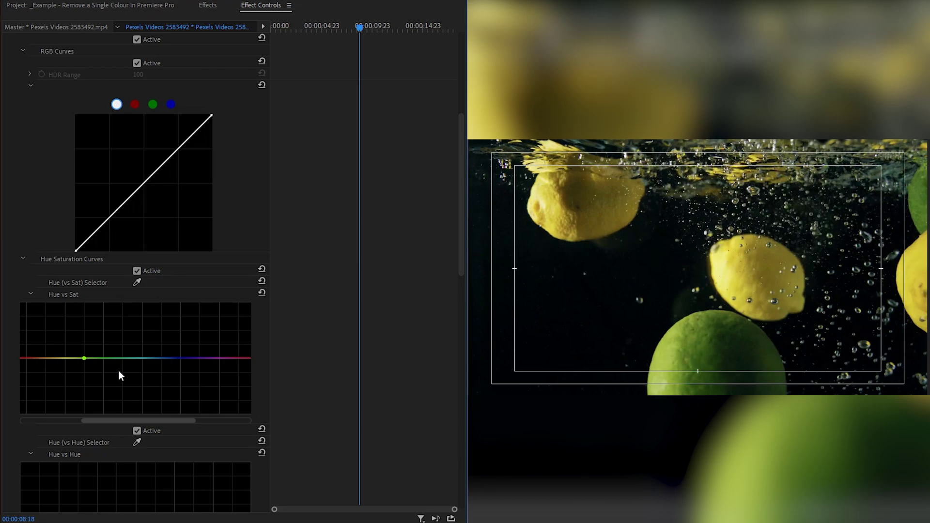
scroll(121, 376, "down", 2)
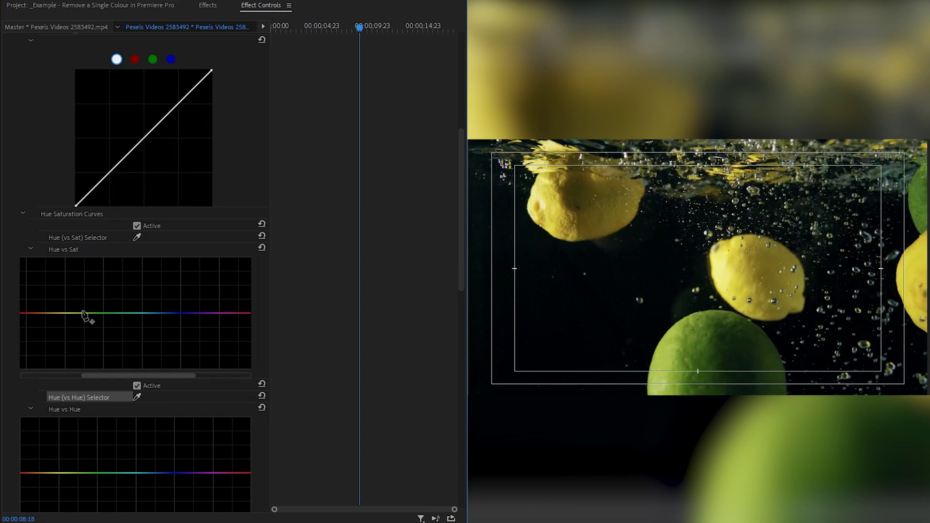
- Pull another green dip into the curve, then double-click to reset it flat
left_click(71, 313)
left_click(130, 314)
left_click_drag(97, 313, 101, 353)
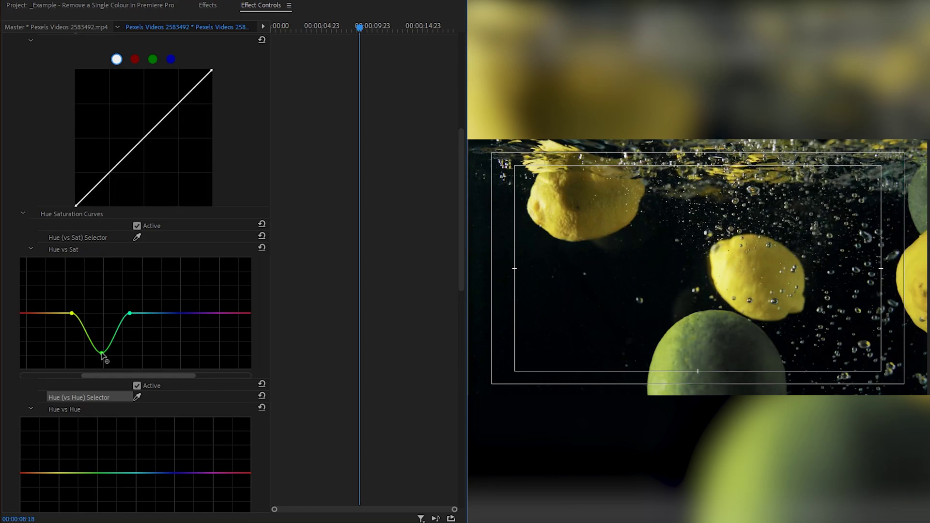
double_click(102, 354)
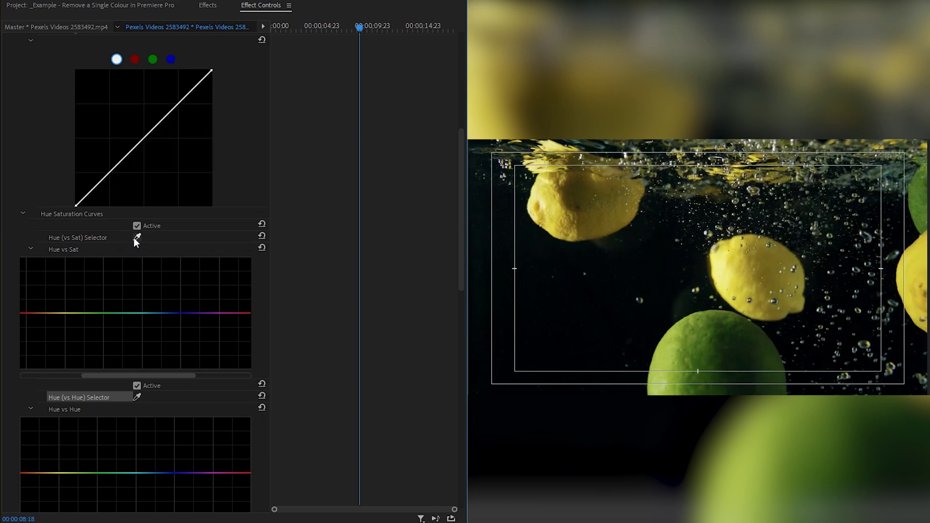
- Sample the lime's green with the Hue Selector eyedropper and drag that point down
left_click(137, 238)
left_click(717, 343)
left_click_drag(96, 315, 96, 368)
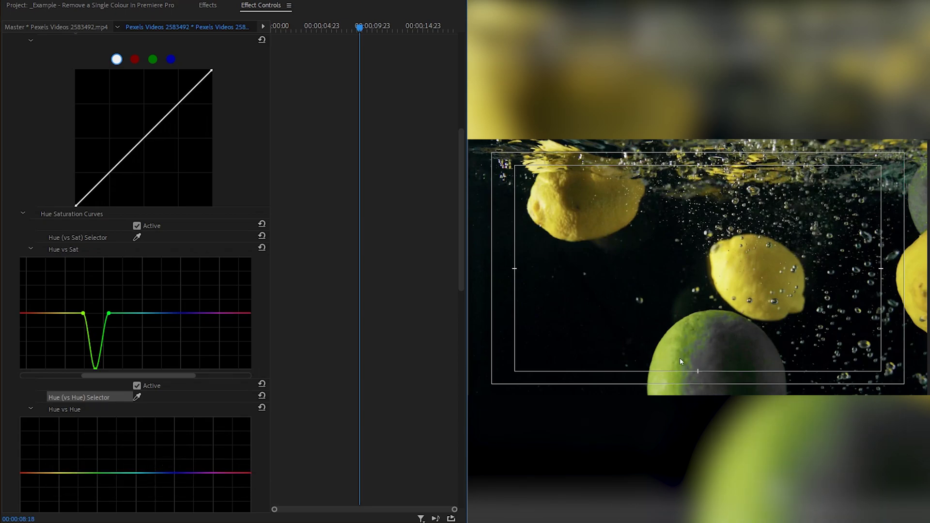
- Drag the dip's left and right slope points to zero saturation for steep edges
left_click(87, 326)
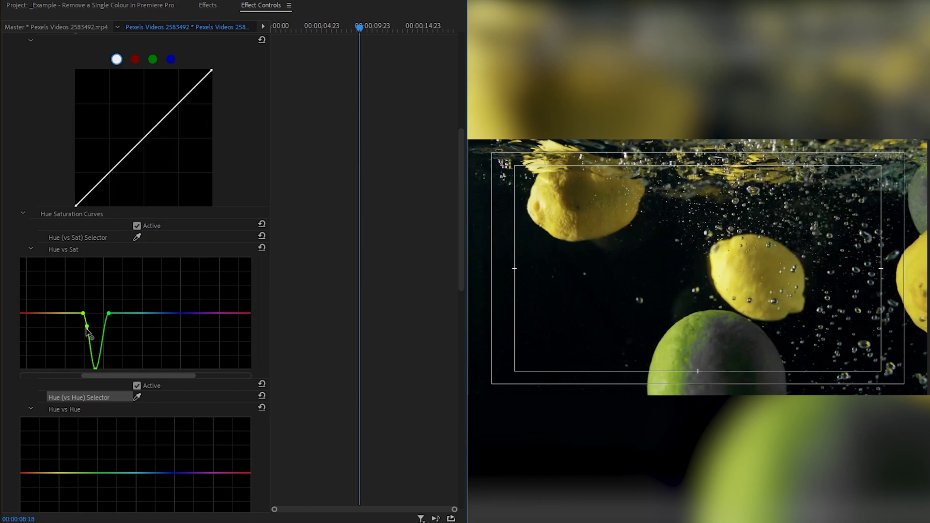
left_click_drag(86, 326, 84, 366)
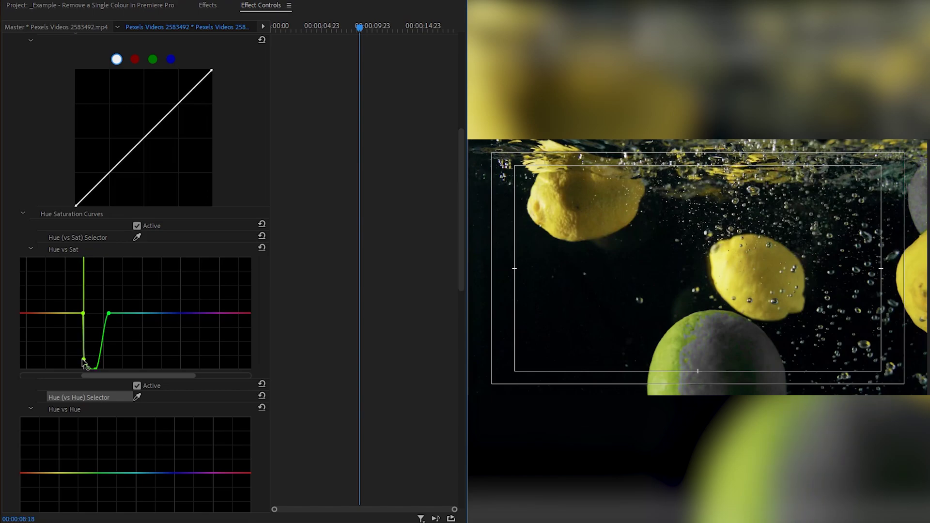
left_click_drag(83, 364, 82, 385)
left_click_drag(104, 339, 113, 373)
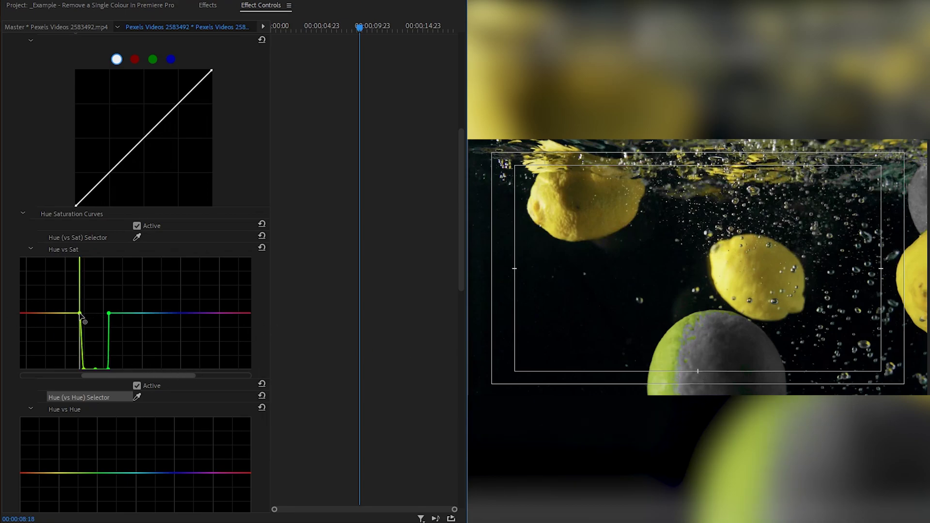
- Widen the dip's left edge, lining up its top and bottom points vertically
left_click_drag(83, 315, 78, 314)
left_click_drag(83, 373, 76, 370)
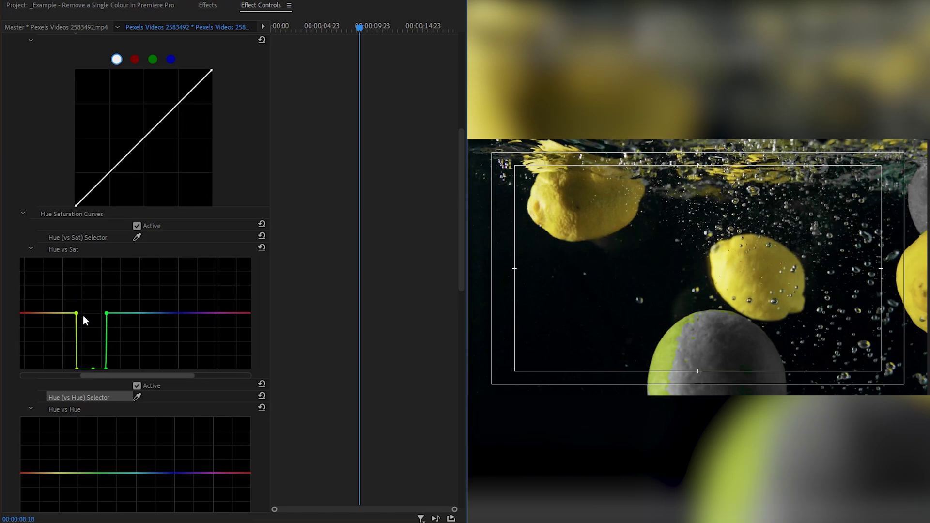
left_click_drag(76, 314, 73, 314)
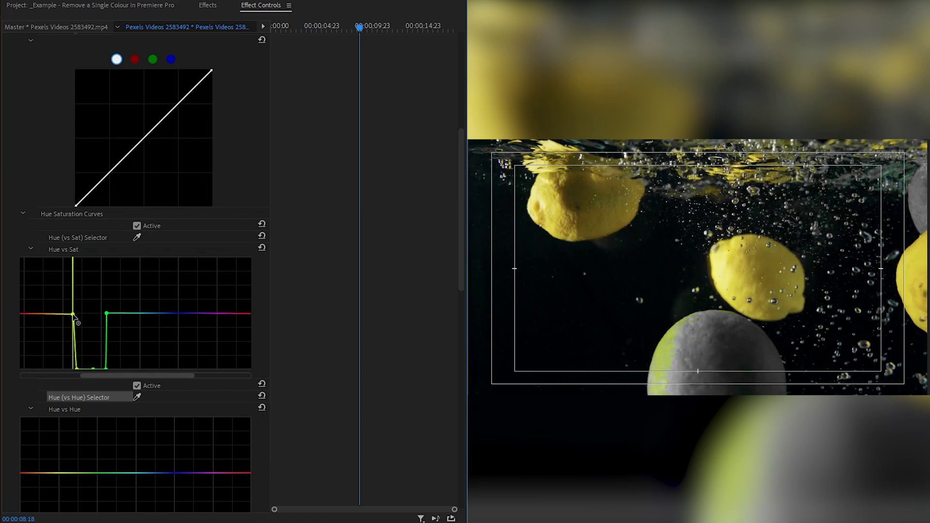
left_click_drag(77, 369, 72, 369)
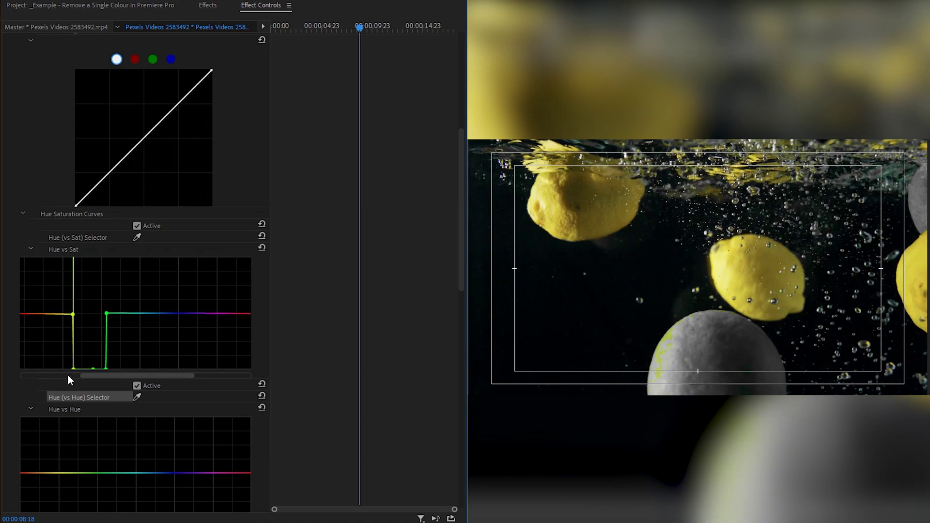
- Widen the dip's right edge, lining up its top and bottom points vertically
left_click(107, 314)
left_click_drag(107, 314, 109, 315)
left_click_drag(106, 369, 109, 370)
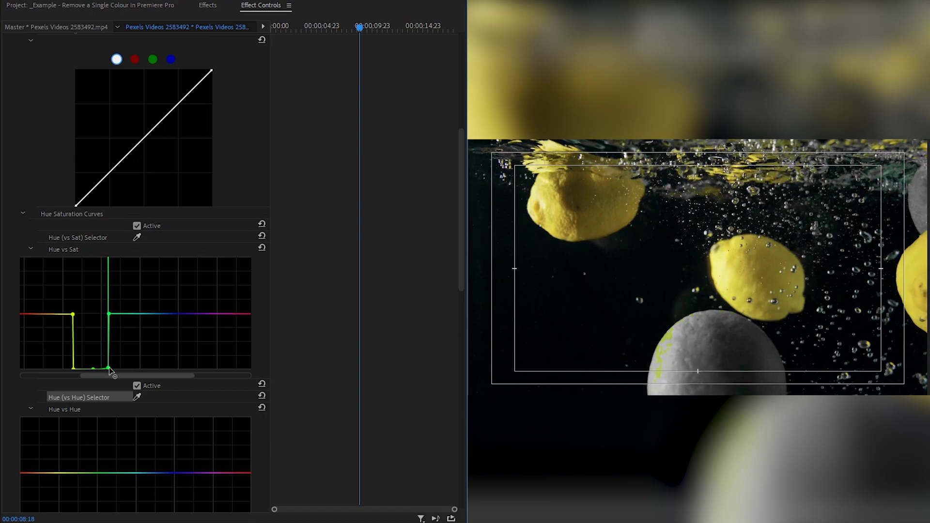
left_click_drag(108, 314, 112, 314)
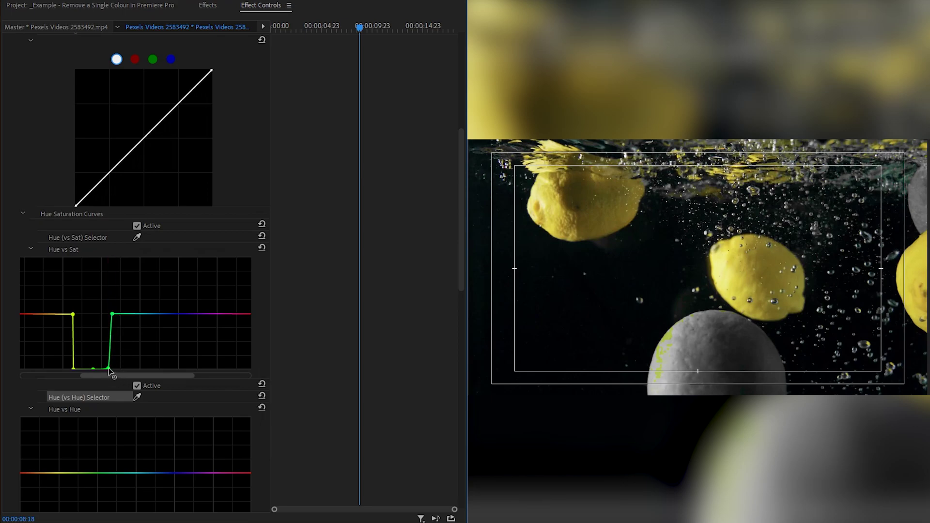
left_click_drag(108, 368, 71, 370)
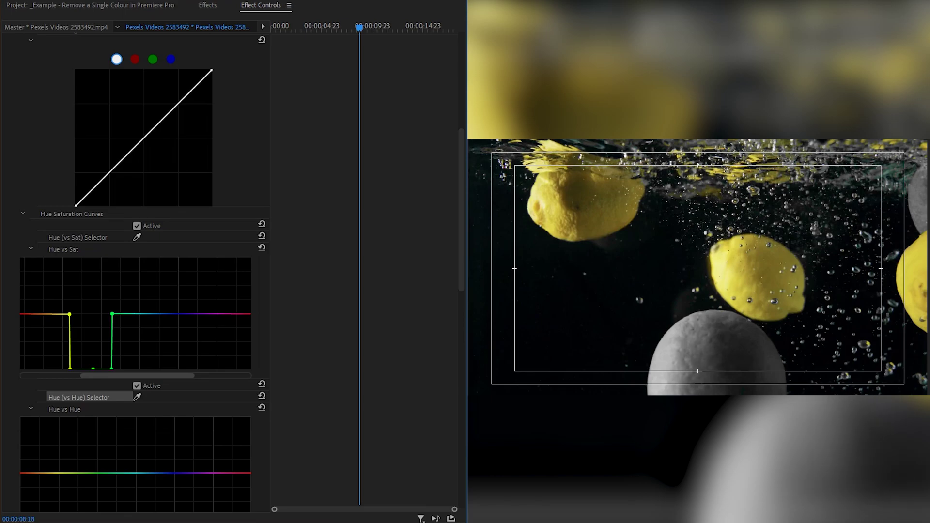
key("Home")
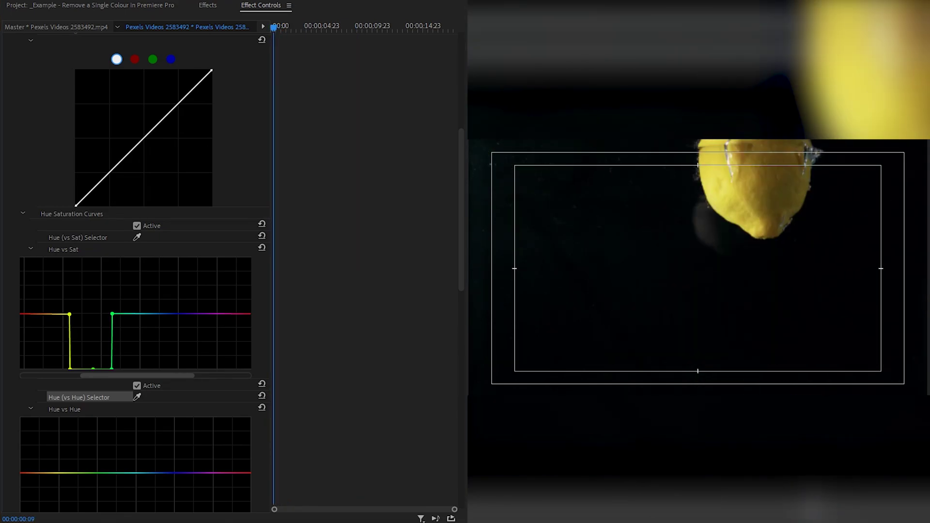
key("space")
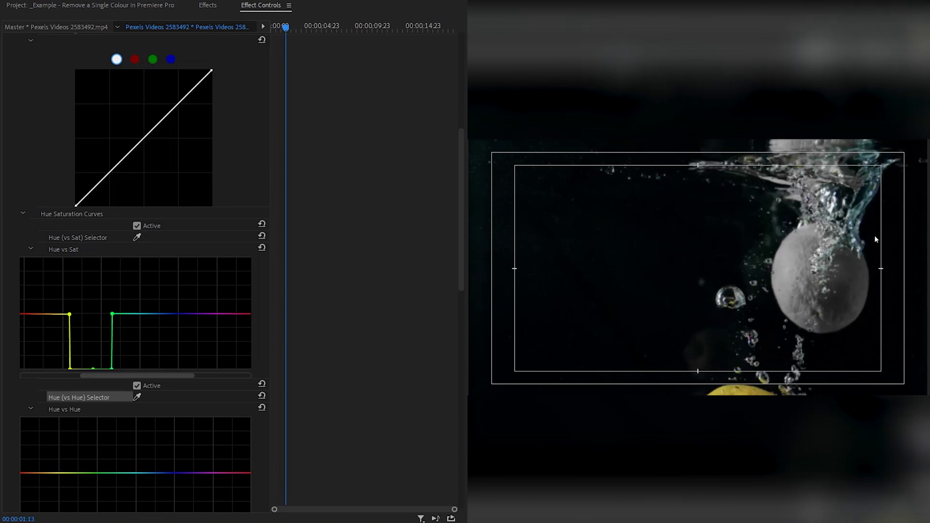